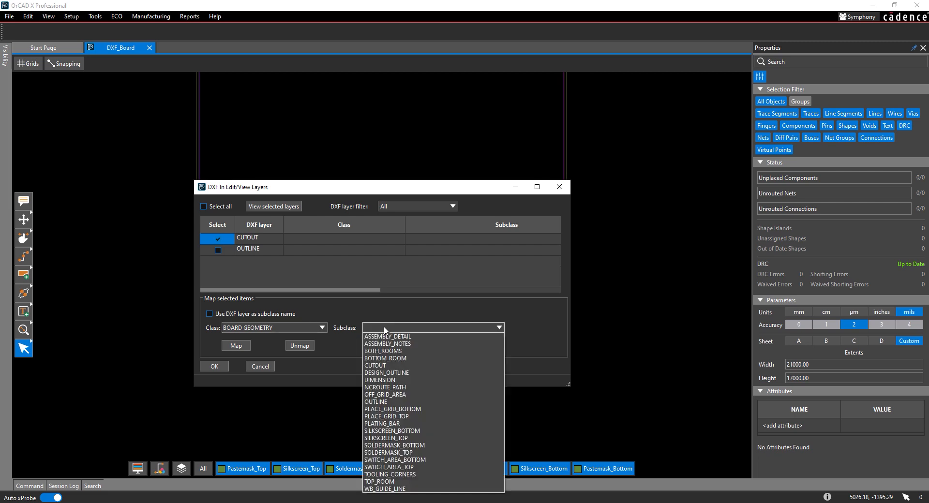
Map the CUTOUT DXF layer to the BOARD GEOMETRY subclass CUTOUT and choose subclass DESIGN_OUTLINE for the OUTLINE layer
{"action": "left_click", "coordinate": [379, 363]}
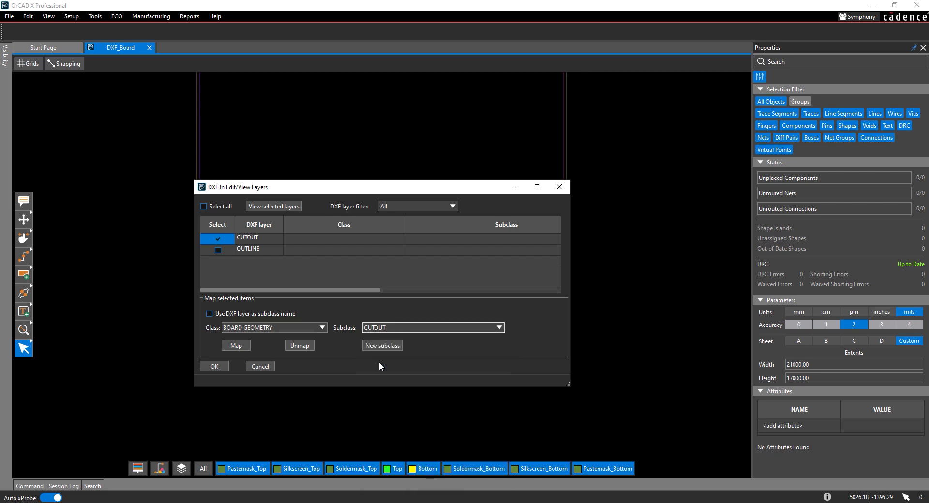
{"action": "left_click", "coordinate": [237, 346]}
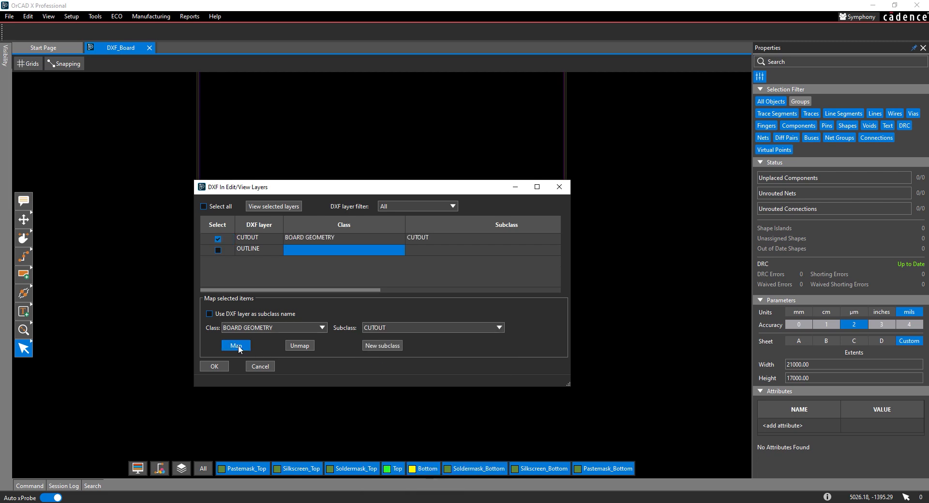
{"action": "left_click", "coordinate": [218, 239]}
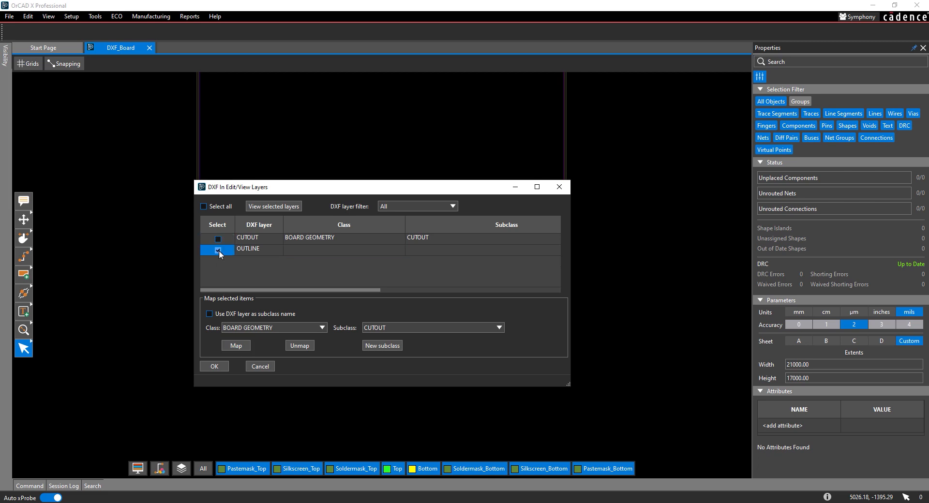
{"action": "left_click", "coordinate": [383, 327]}
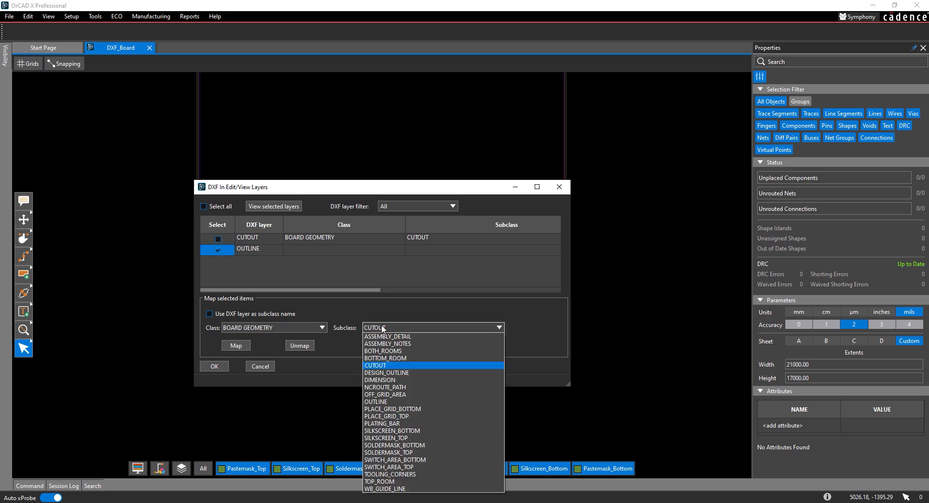
{"action": "left_click", "coordinate": [388, 373]}
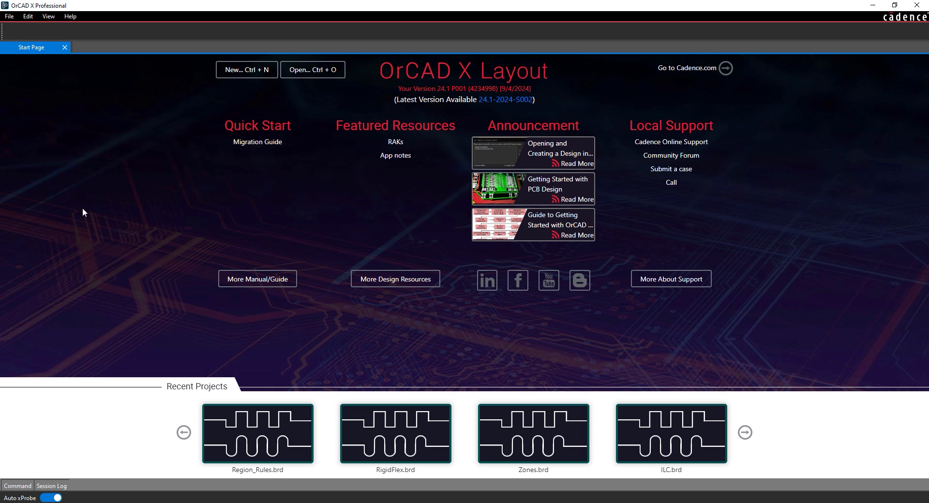
Create a new board design and save it as DXF_Board in the PCB Files folder
{"action": "left_click", "coordinate": [9, 16]}
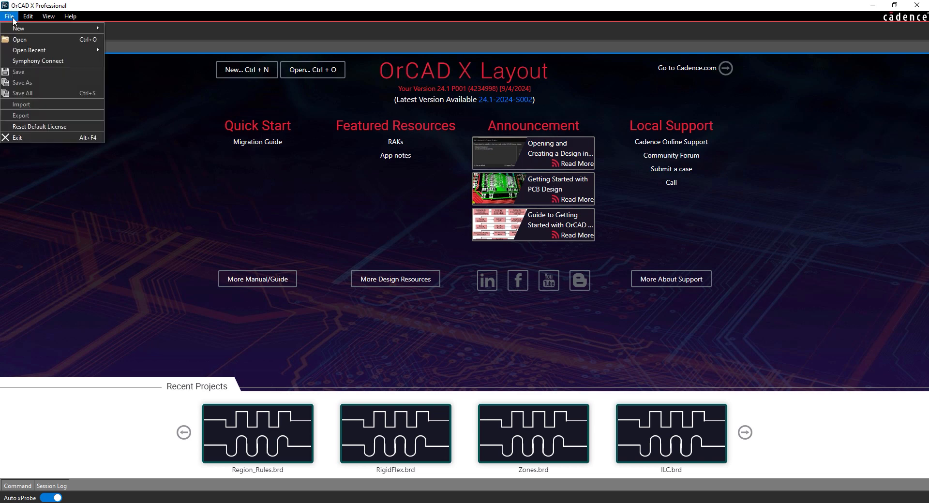
{"action": "mouse_move", "coordinate": [87, 28]}
{"action": "left_click", "coordinate": [150, 39]}
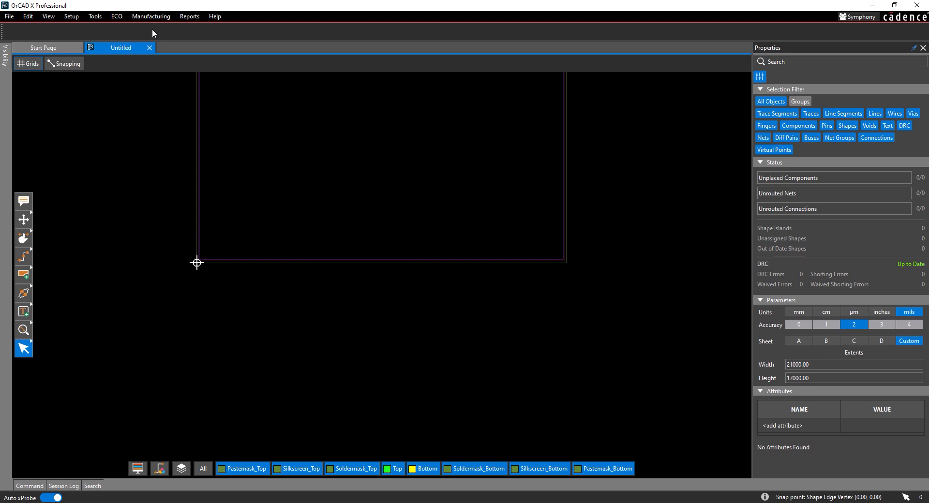
{"action": "left_click", "coordinate": [9, 16]}
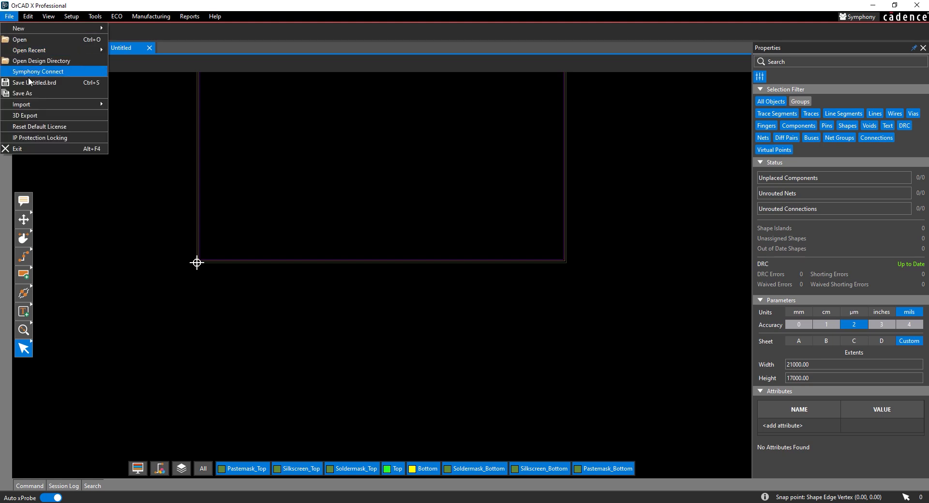
{"action": "left_click", "coordinate": [33, 94]}
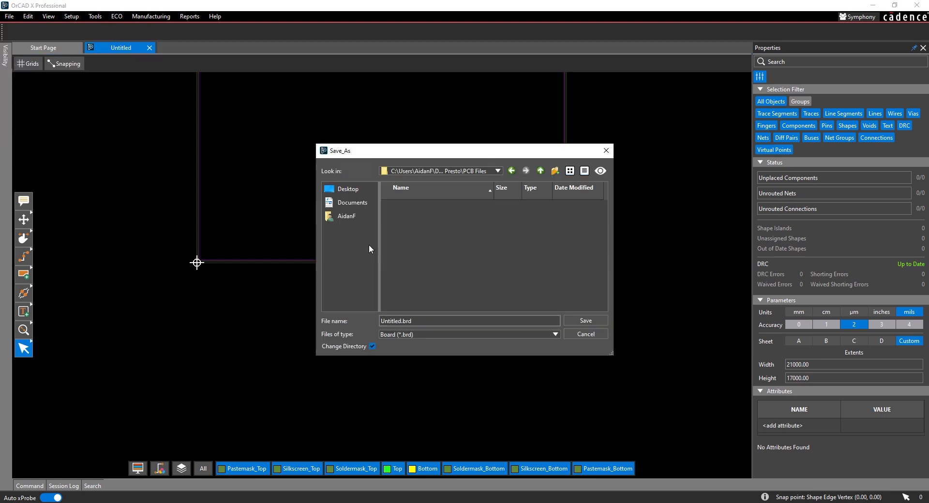
{"action": "triple_click", "coordinate": [414, 323]}
{"action": "type", "text": "DXF_Board"}
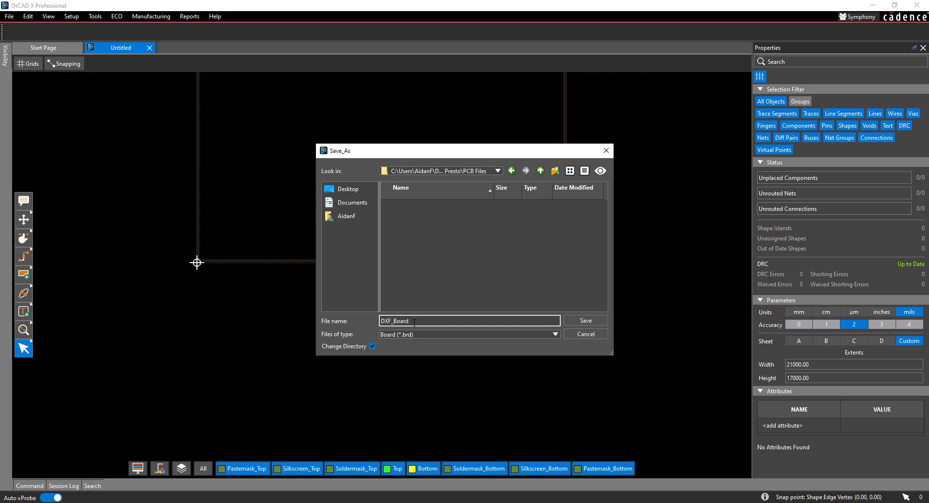
{"action": "left_click", "coordinate": [577, 321]}
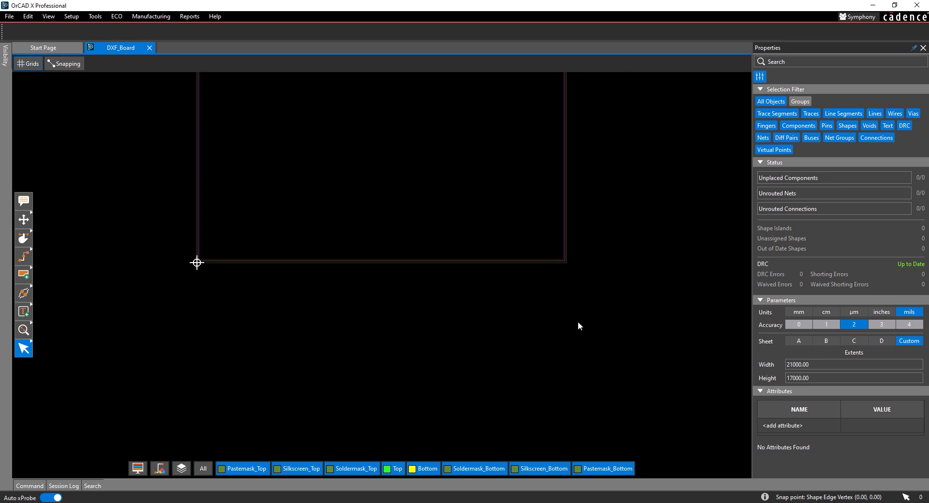
Set up a DXF import using the file Special_Outline.dxf with the DXF units set to MM
{"action": "left_click", "coordinate": [116, 16]}
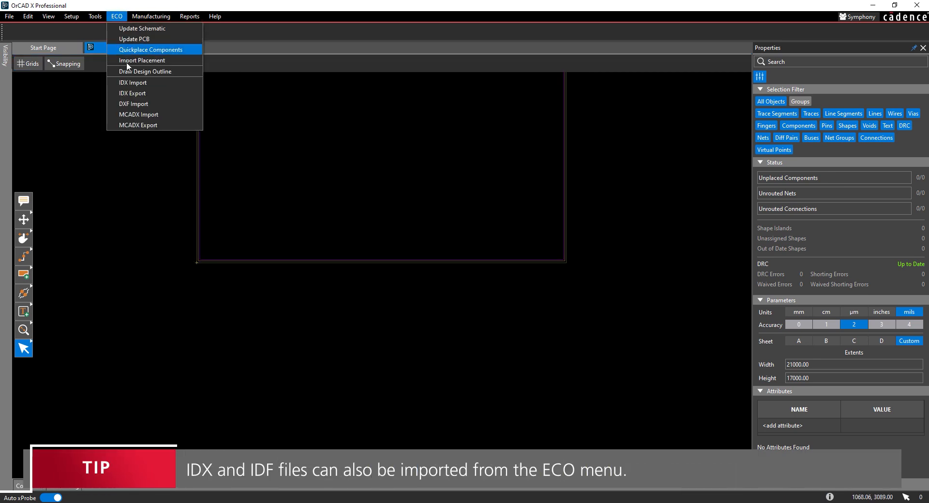
{"action": "left_click", "coordinate": [136, 104]}
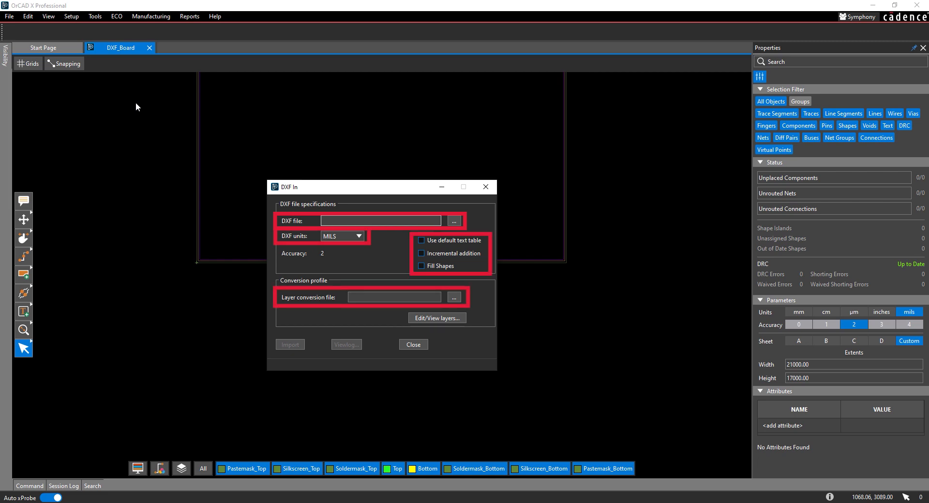
{"action": "left_click", "coordinate": [454, 221]}
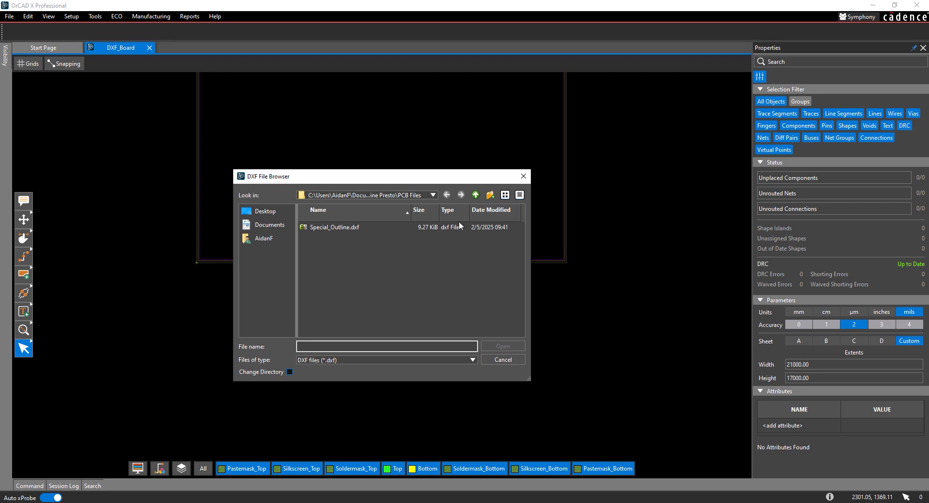
{"action": "left_click", "coordinate": [356, 228]}
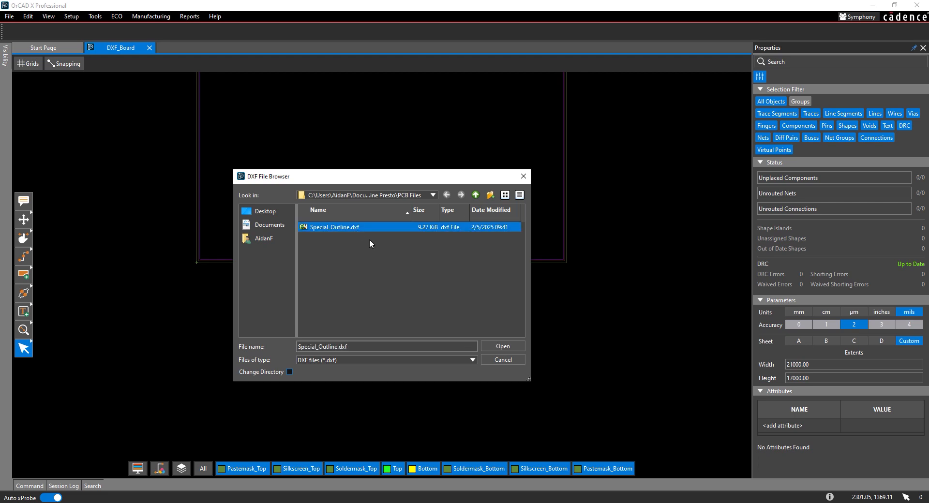
{"action": "left_click", "coordinate": [507, 348]}
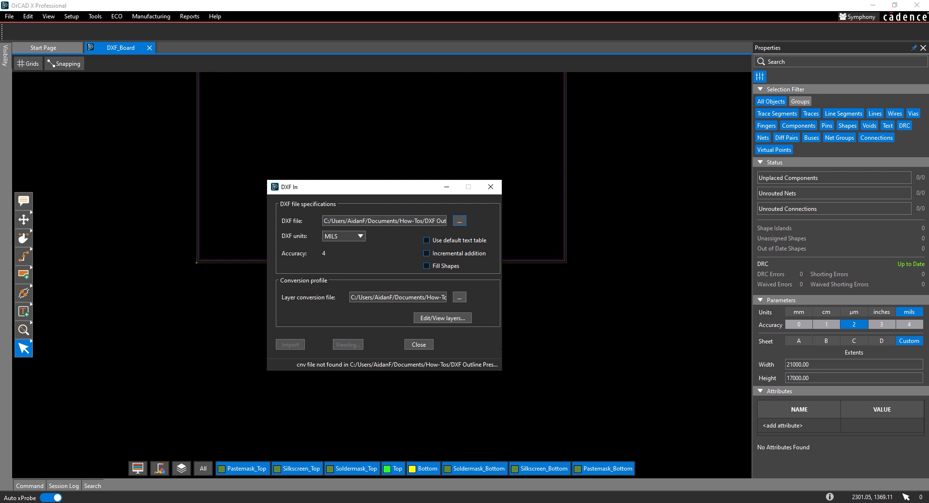
{"action": "left_click", "coordinate": [359, 236]}
{"action": "left_click", "coordinate": [346, 261]}
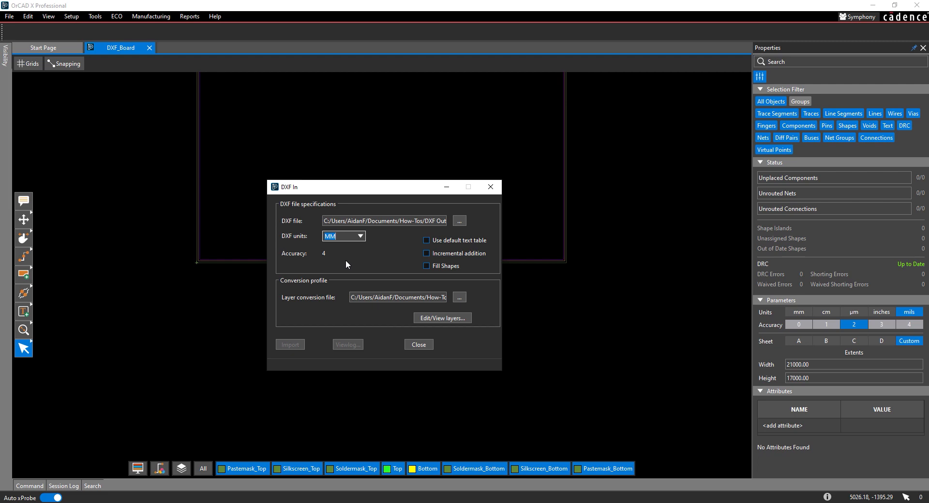
Map the CUTOUT DXF layer to the class BOARD GEOMETRY and subclass CUTOUT in the import's layer conversion
{"action": "left_click", "coordinate": [448, 317]}
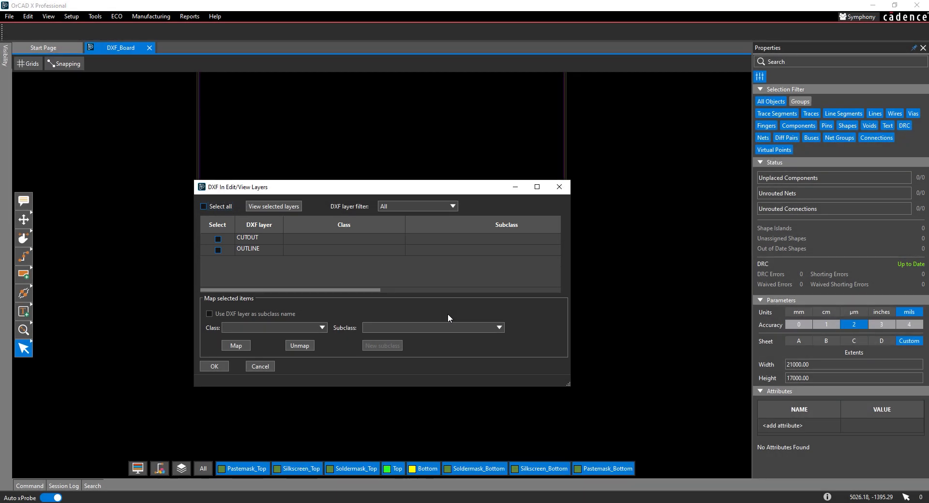
{"action": "left_click", "coordinate": [218, 238]}
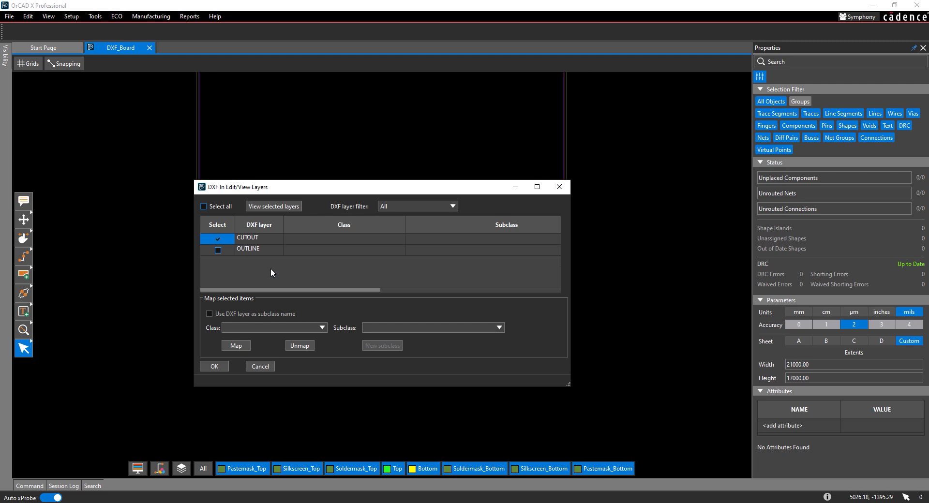
{"action": "left_click", "coordinate": [322, 327]}
{"action": "left_click", "coordinate": [315, 343]}
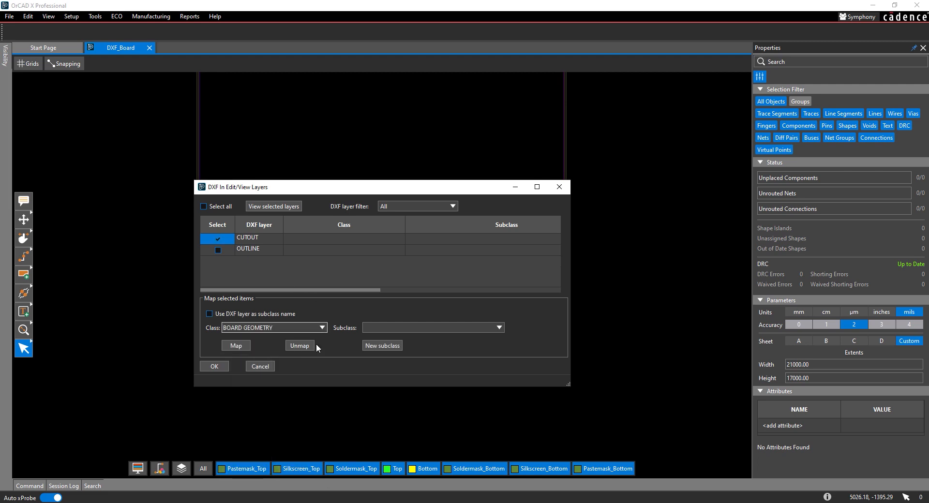
{"action": "left_click", "coordinate": [384, 327]}
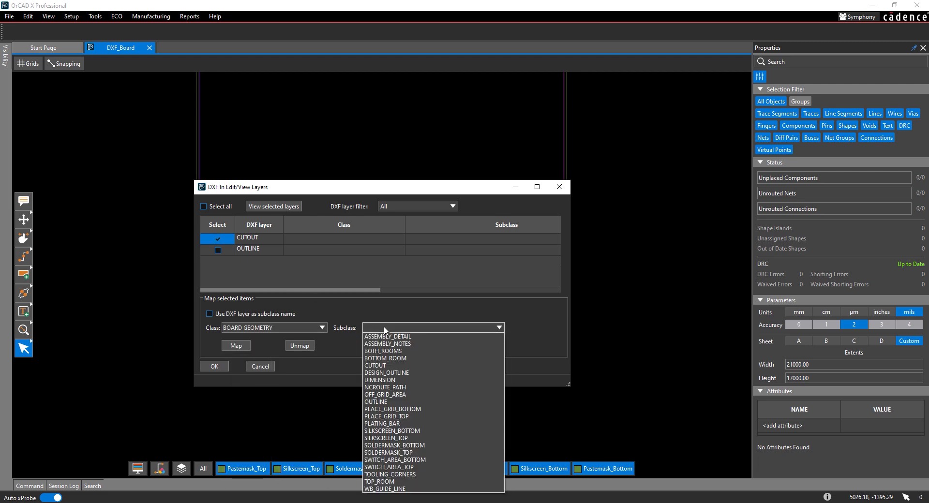
{"action": "left_click", "coordinate": [379, 364]}
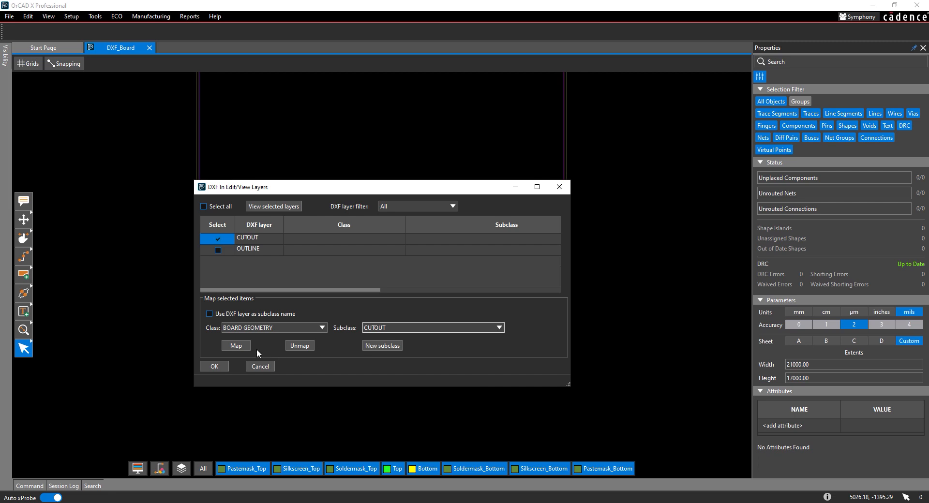
{"action": "left_click", "coordinate": [237, 346]}
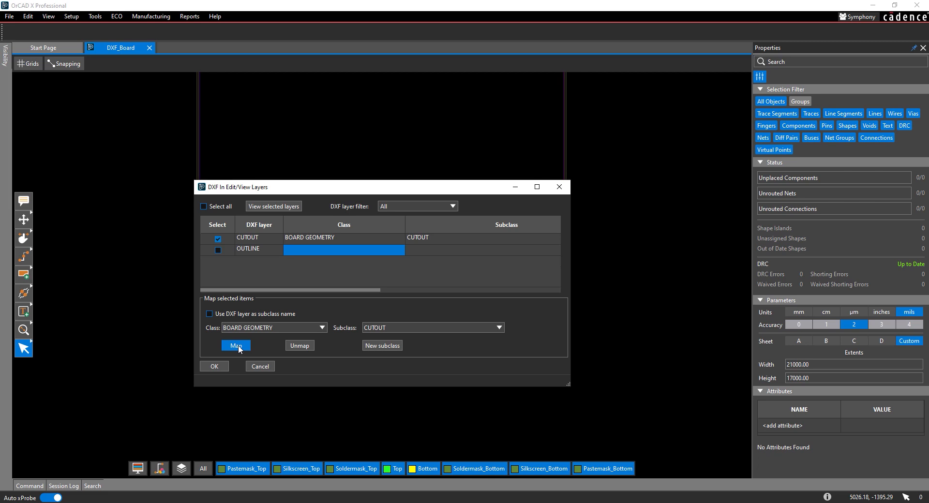
Map only the OUTLINE DXF layer to BOARD GEOMETRY subclass DESIGN_OUTLINE and accept the layer mapping
{"action": "left_click", "coordinate": [218, 239]}
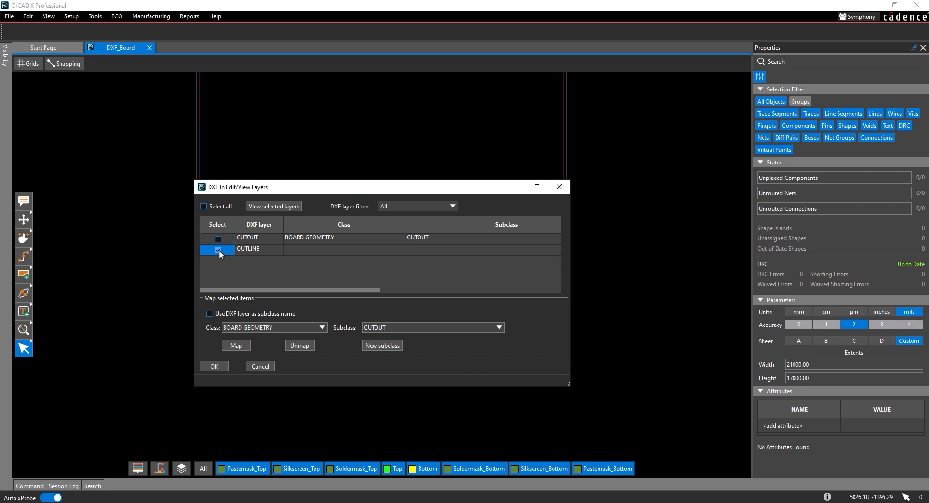
{"action": "left_click", "coordinate": [382, 328]}
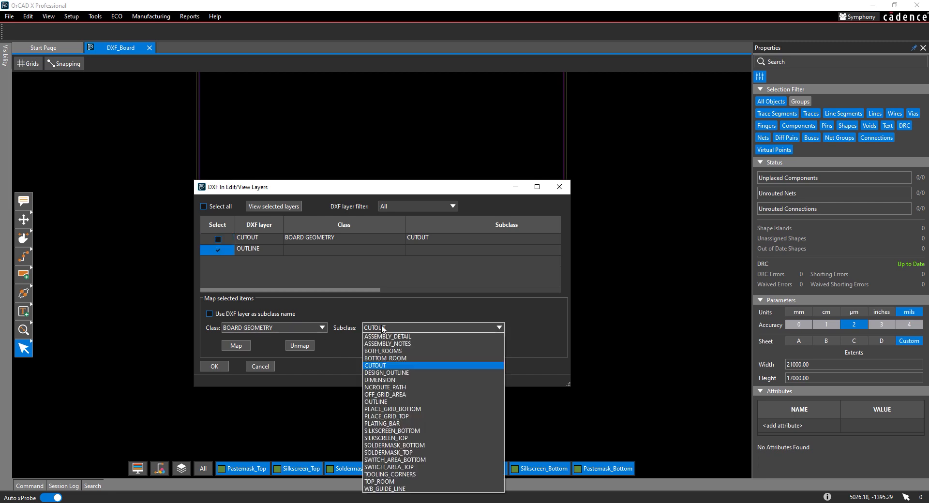
{"action": "left_click", "coordinate": [387, 371]}
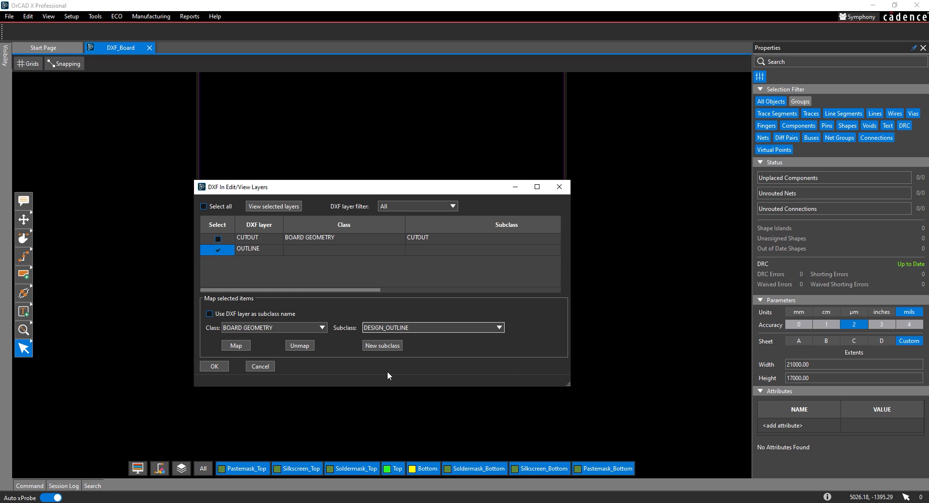
{"action": "left_click", "coordinate": [235, 345]}
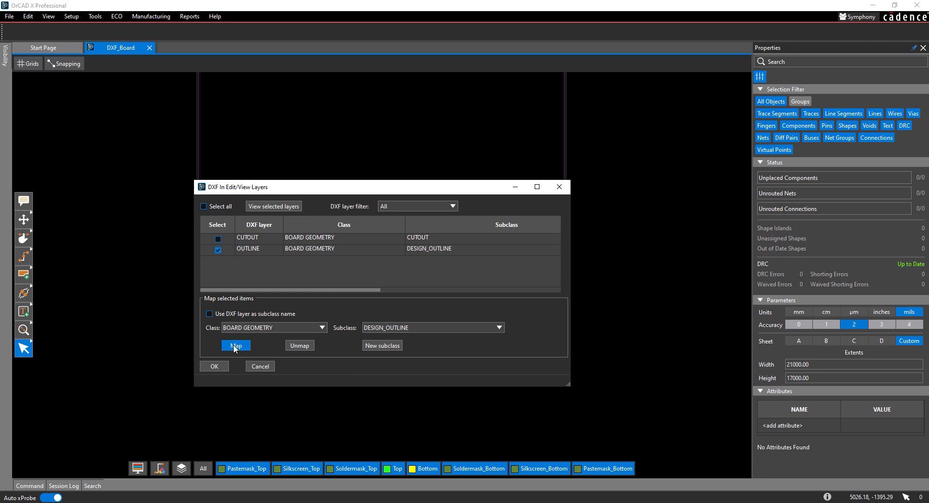
{"action": "left_click", "coordinate": [214, 367]}
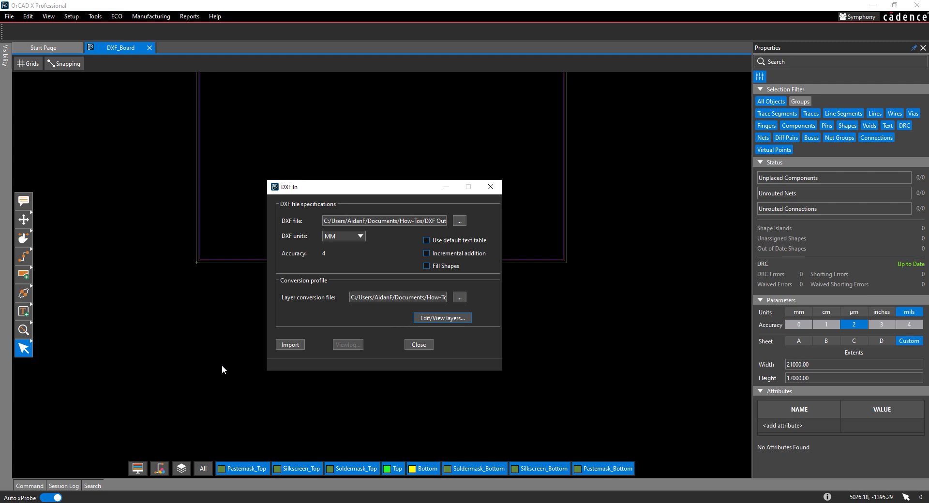
Run the DXF import of the board outline and cutouts, then dismiss its log and the import dialog
{"action": "left_click", "coordinate": [296, 345]}
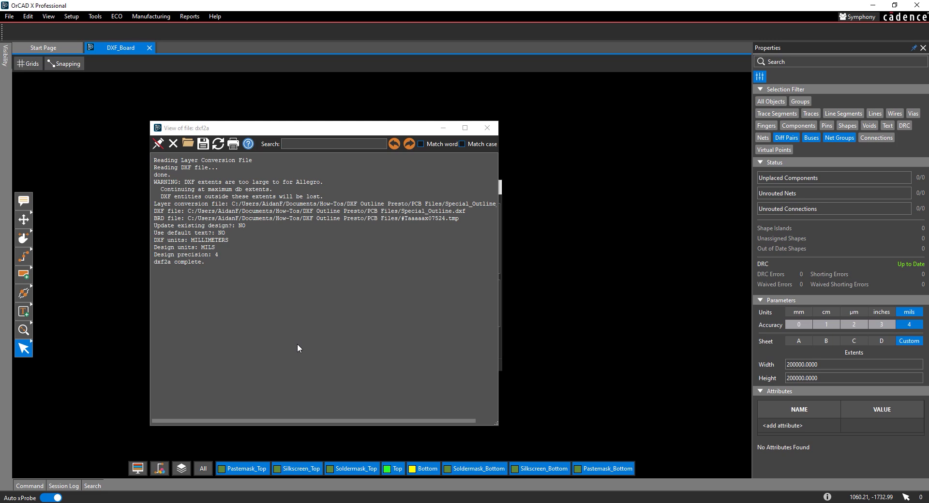
{"action": "left_click", "coordinate": [486, 127]}
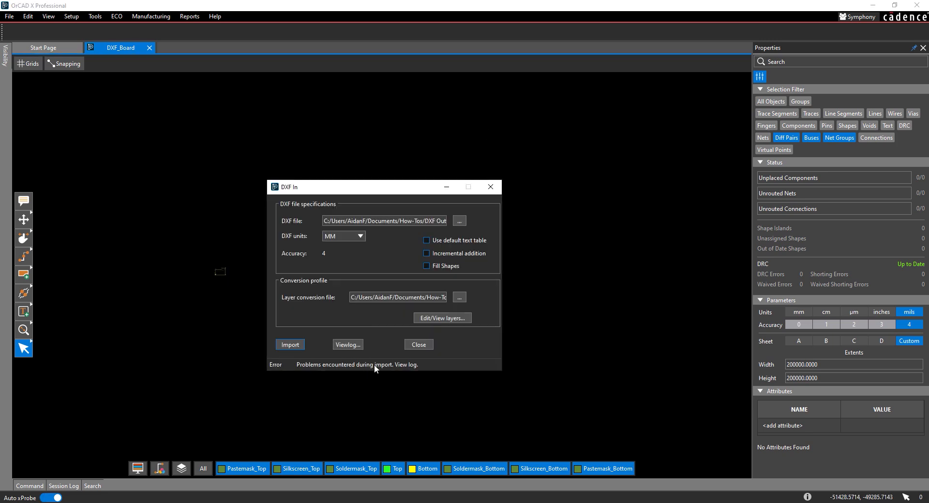
{"action": "left_click", "coordinate": [417, 344]}
{"action": "scroll", "coordinate": [131, 282], "scroll_direction": "up", "scroll_amount": 2}
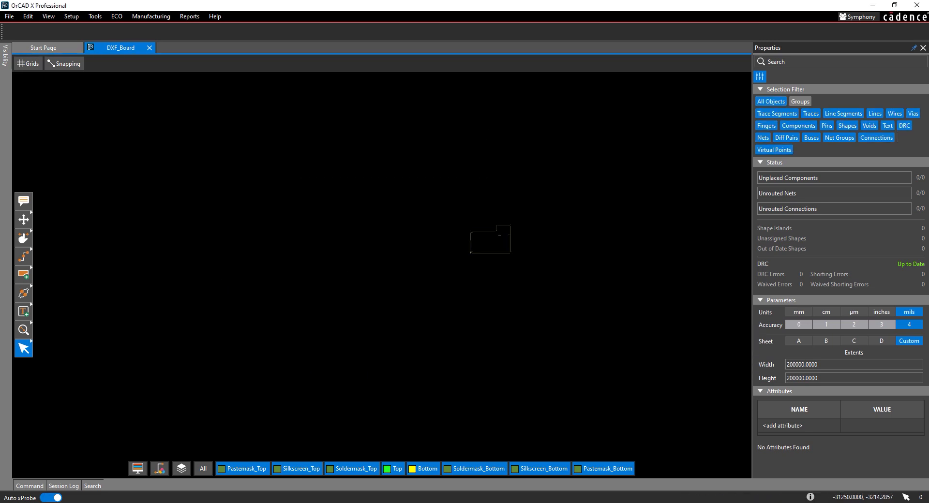
{"action": "scroll", "coordinate": [501, 261], "scroll_direction": "up", "scroll_amount": 2}
{"action": "scroll", "coordinate": [566, 154], "scroll_direction": "up", "scroll_amount": 1}
{"action": "middle_click_drag", "start_coordinate": [559, 163], "coordinate": [566, 197]}
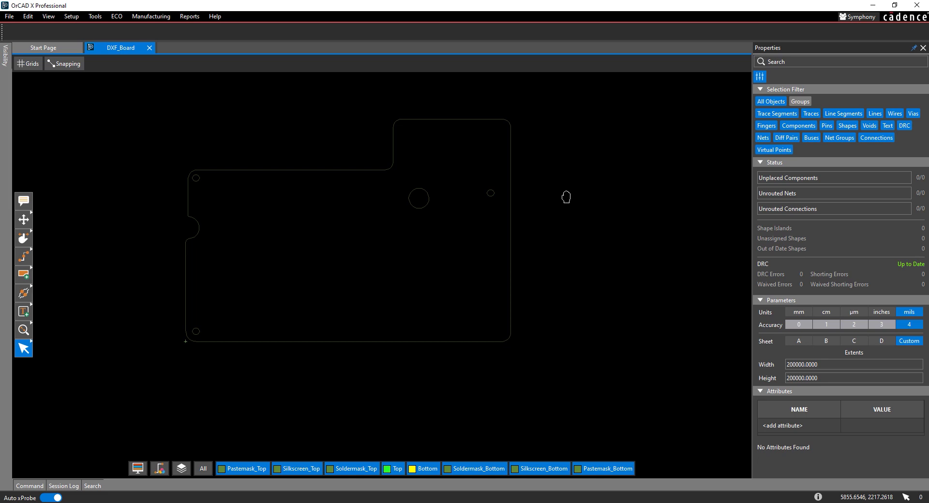
Enable a conductor keep-in for the imported design outline, contracted 25 mils from the outline
{"action": "left_click", "coordinate": [290, 169]}
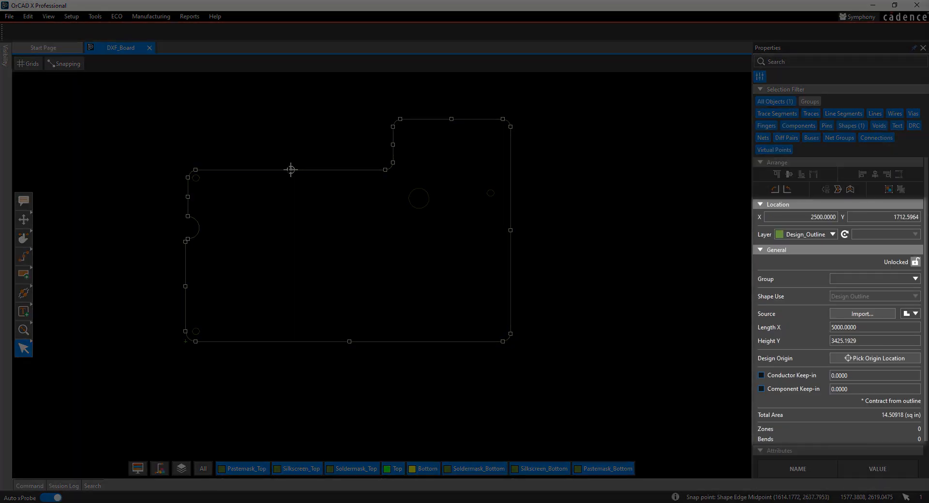
{"action": "scroll", "coordinate": [290, 169], "scroll_direction": "up", "scroll_amount": 6}
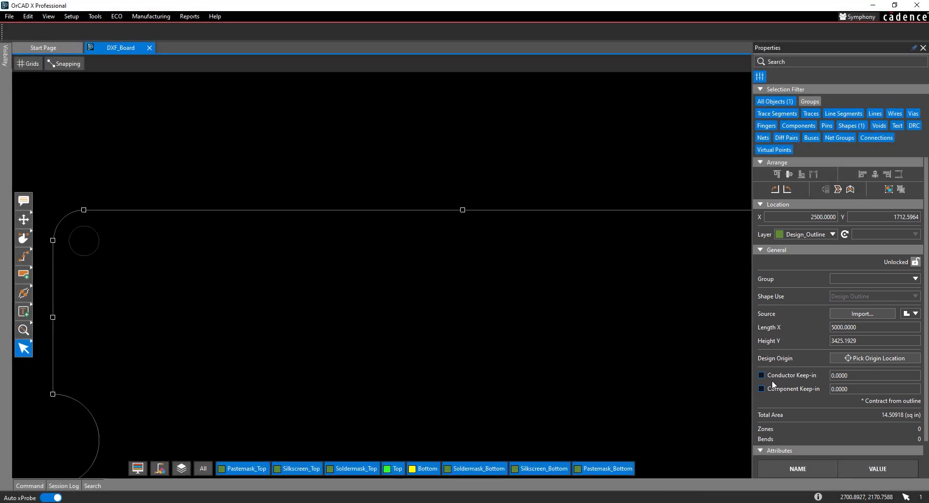
{"action": "left_click", "coordinate": [761, 376]}
{"action": "type", "text": "25"}
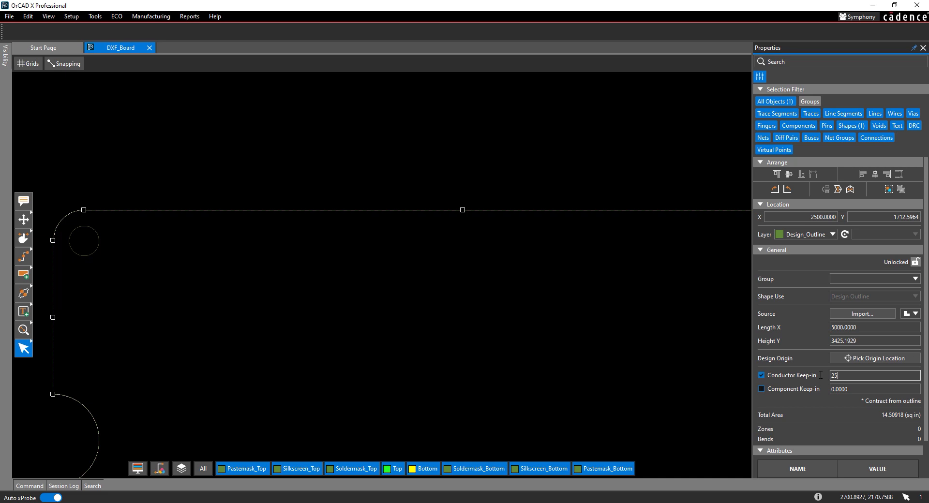
{"action": "key", "text": "Return"}
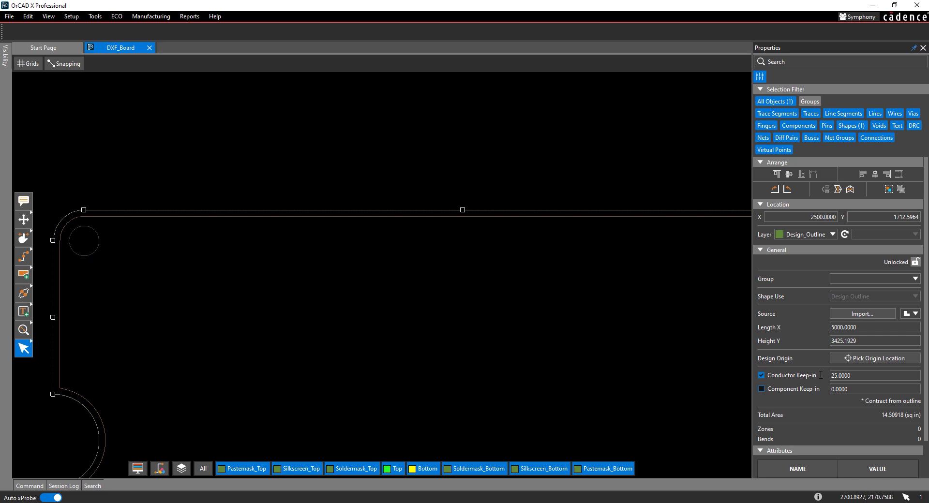
Enable a component keep-in for the design outline, contracted 50 mils from the outline
{"action": "left_click", "coordinate": [761, 389]}
{"action": "left_click", "coordinate": [861, 389]}
{"action": "type", "text": "50"}
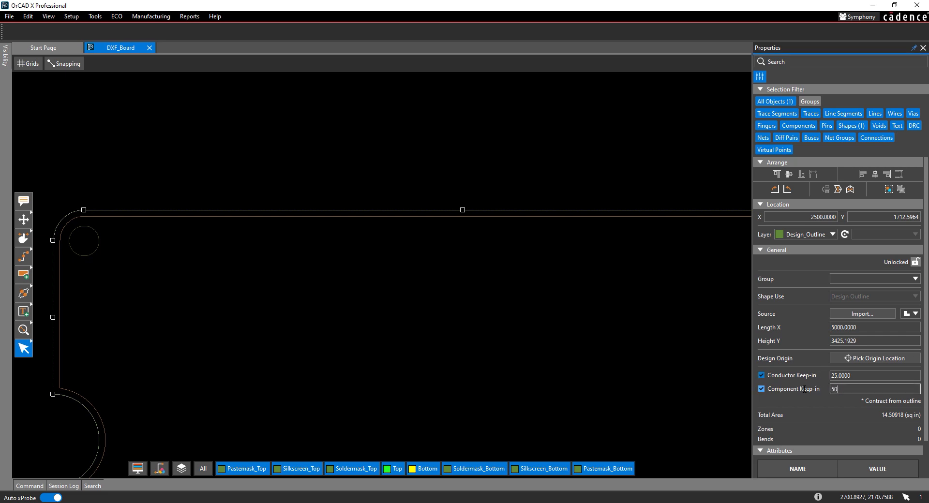
{"action": "key", "text": "Return"}
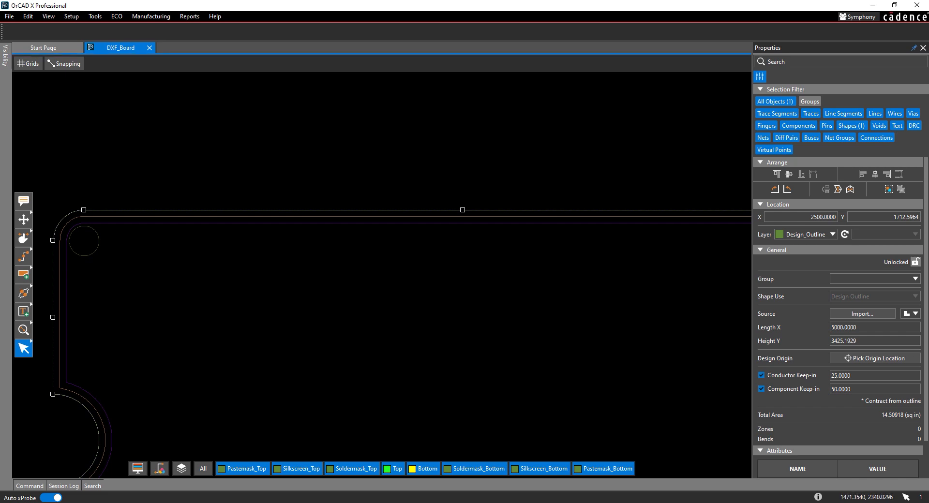
{"action": "scroll", "coordinate": [430, 313], "scroll_direction": "down", "scroll_amount": 2}
{"action": "middle_click_drag", "start_coordinate": [428, 316], "coordinate": [313, 235]}
{"action": "scroll", "coordinate": [313, 235], "scroll_direction": "down", "scroll_amount": 1}
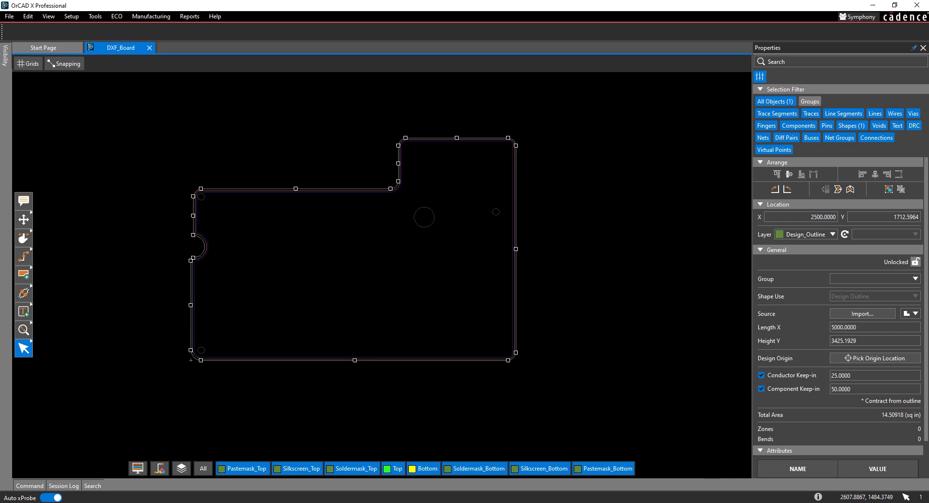
{"action": "middle_click_drag", "start_coordinate": [360, 264], "coordinate": [321, 230]}
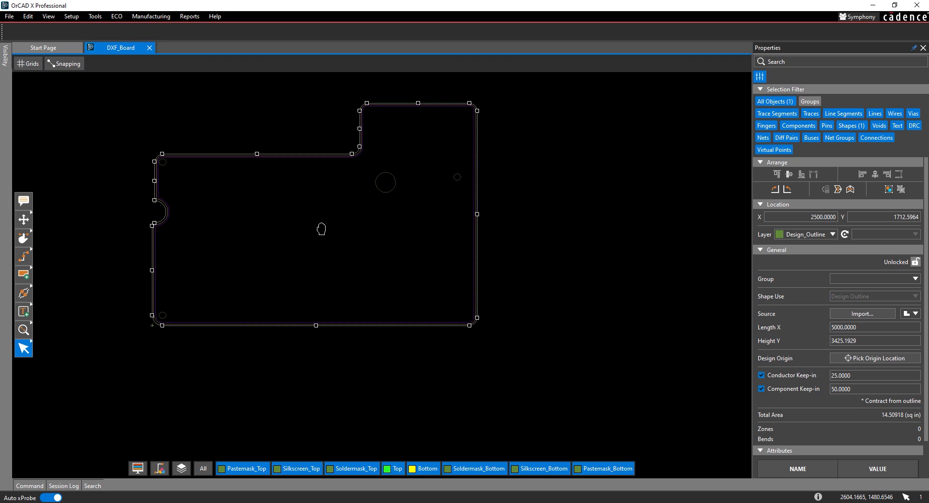